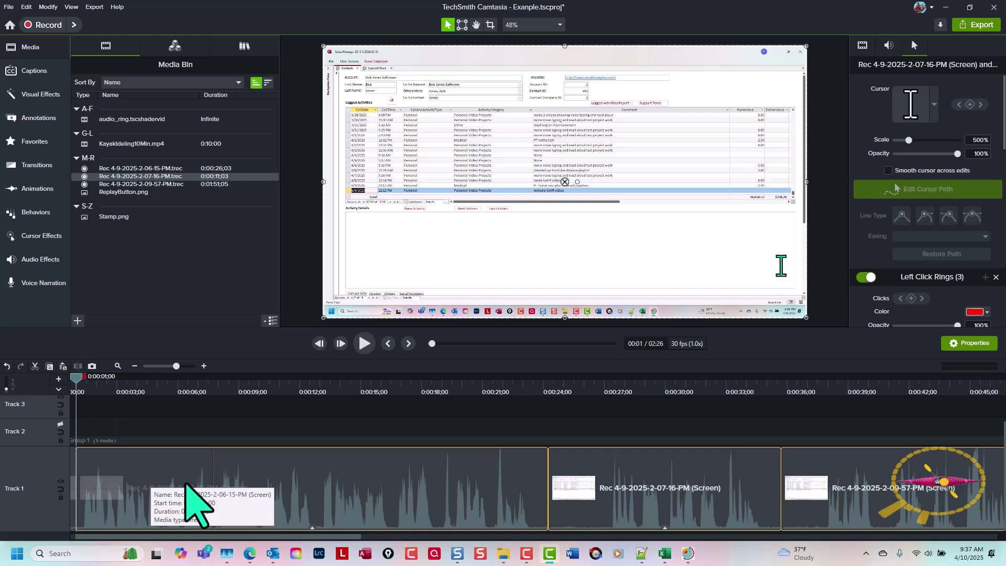
Step: Add a blank caption at the start of the first Track 1 screen clip and extend it to that clip's end
scroll(186, 483, up, 1)
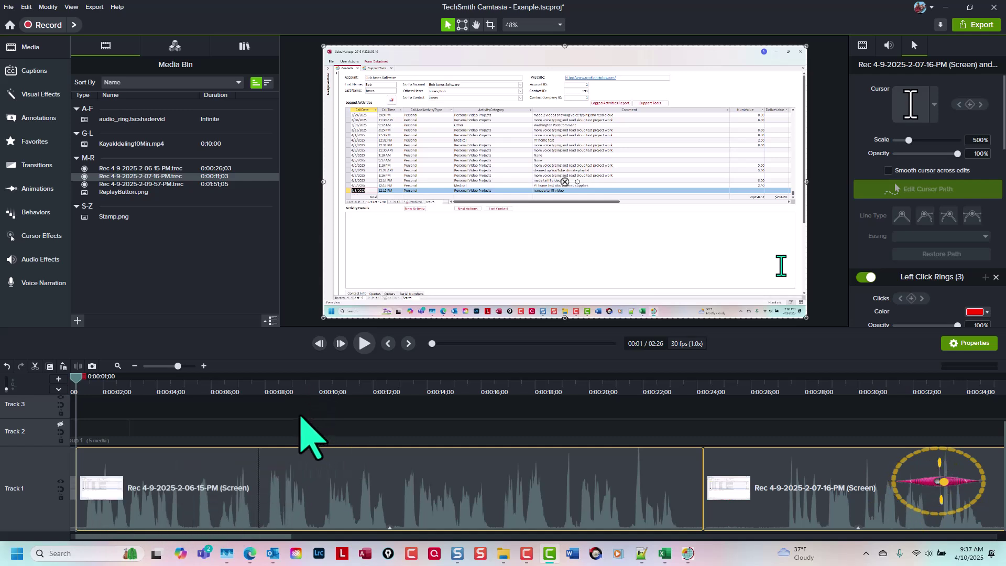
click(218, 499)
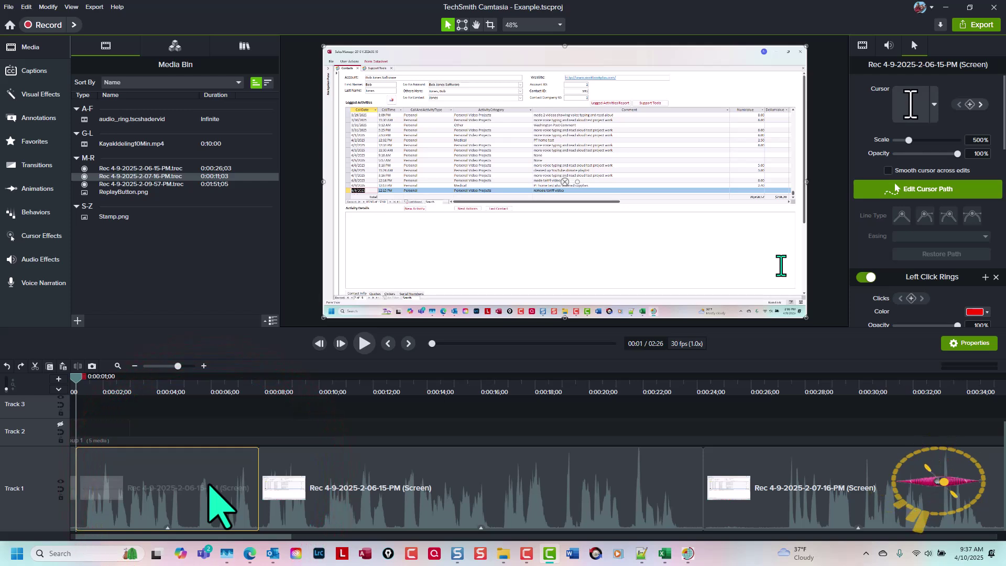
scroll(348, 529, up, 1)
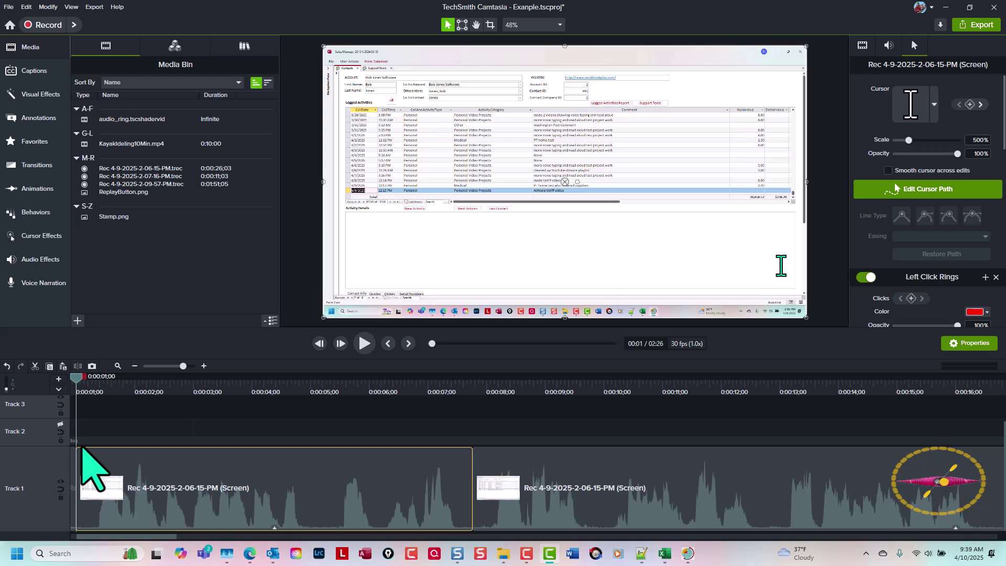
key(shift+c)
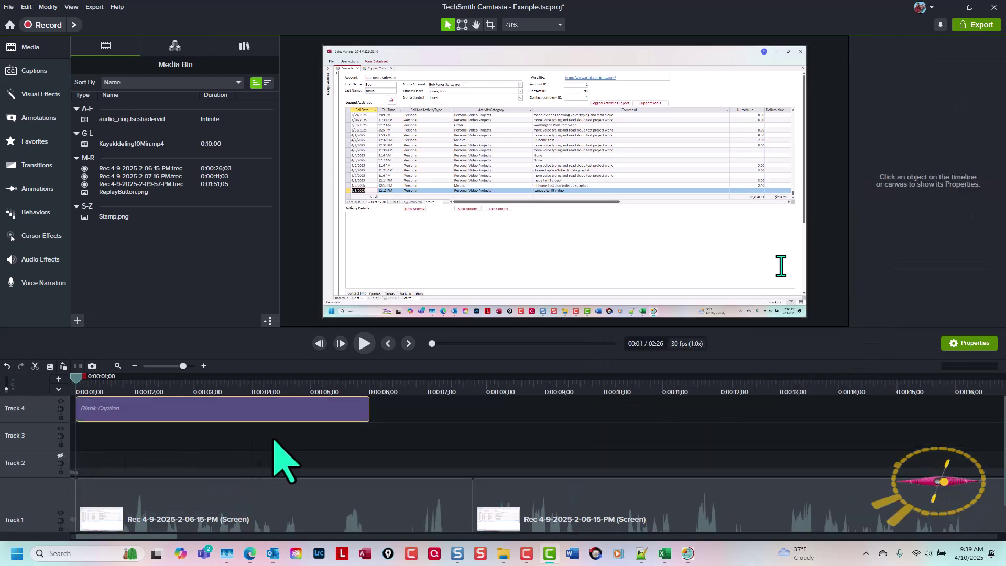
click(370, 412)
drag(370, 412, 472, 412)
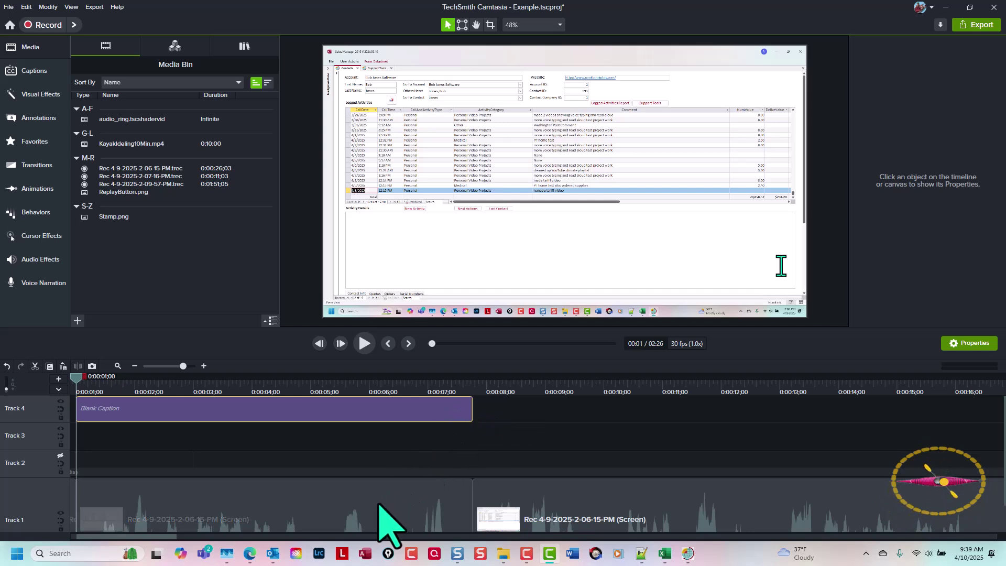
Step: Listen to the captioned clip segment and dictate its caption as "I am going to enter the amount of time I spent on this activity"
scroll(385, 485, down, 1)
drag(293, 332, 294, 276)
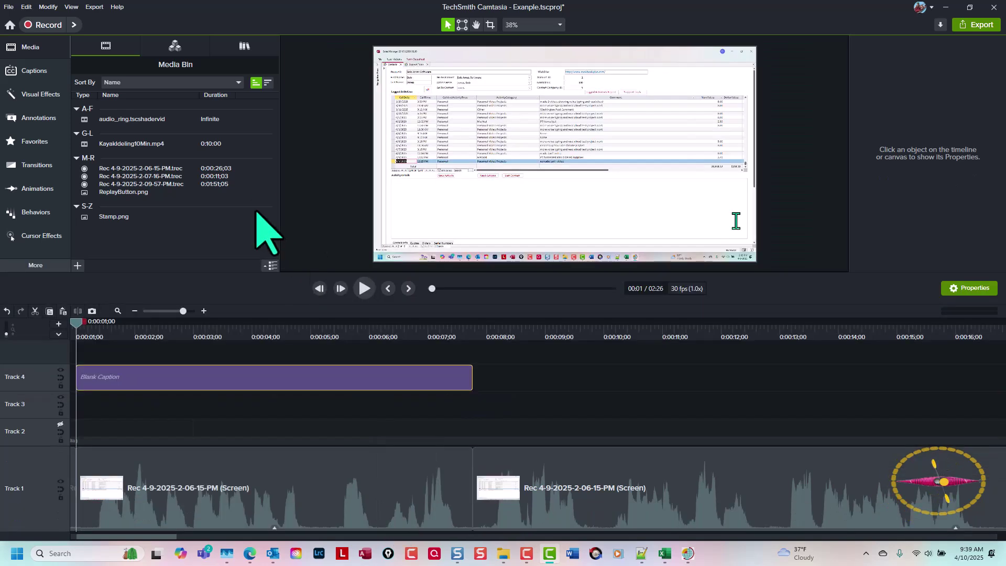
double_click(225, 375)
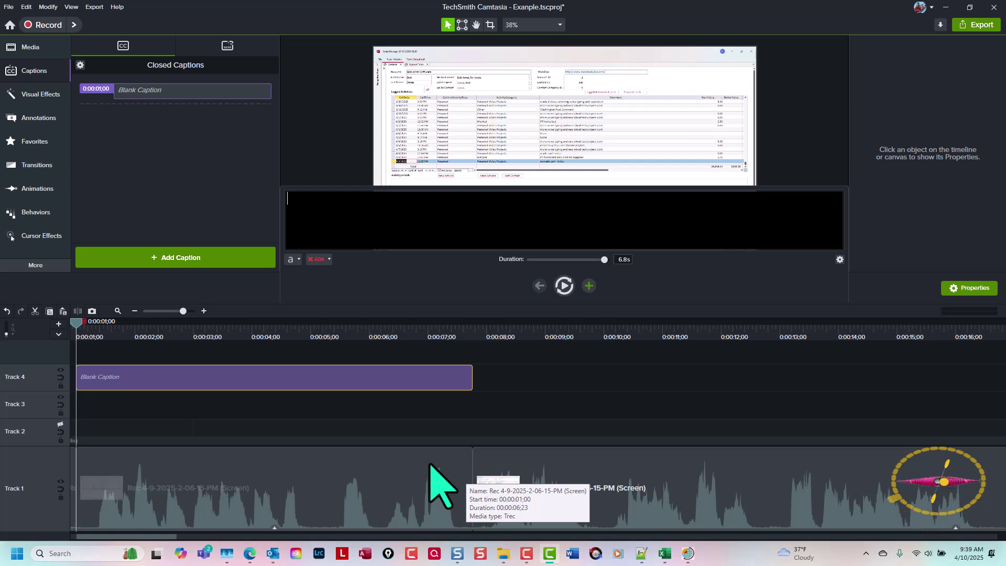
key(Return)
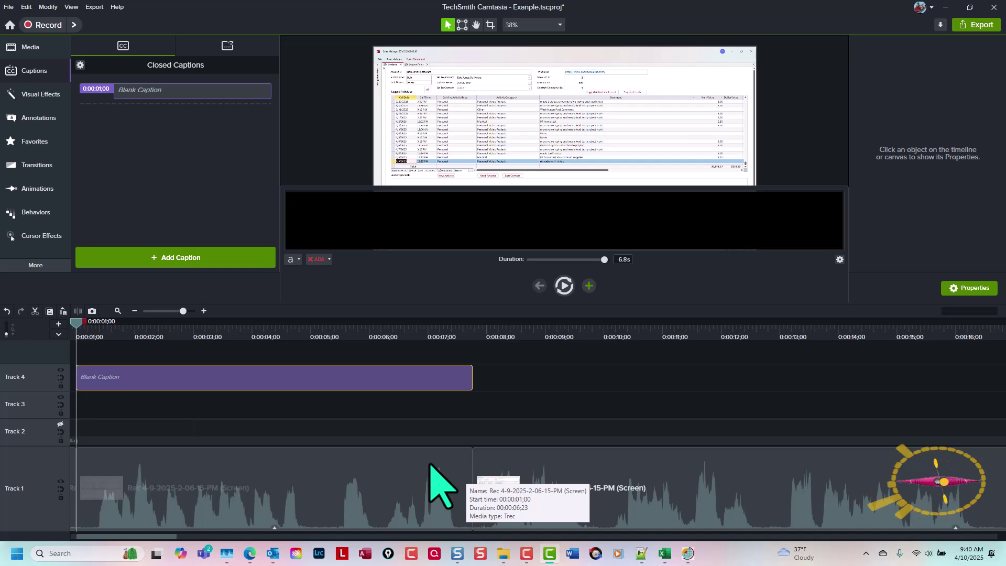
key(Return)
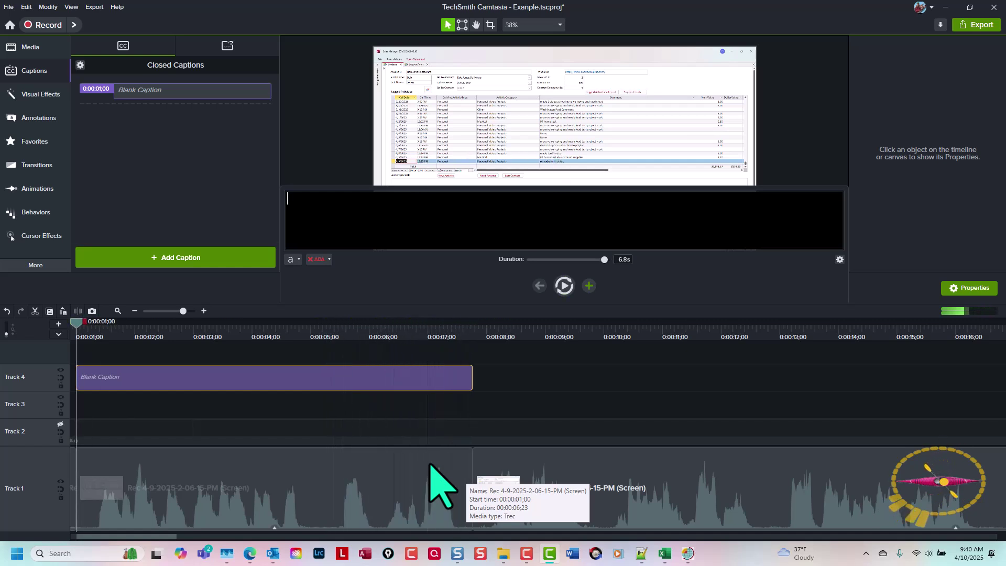
key(super+h)
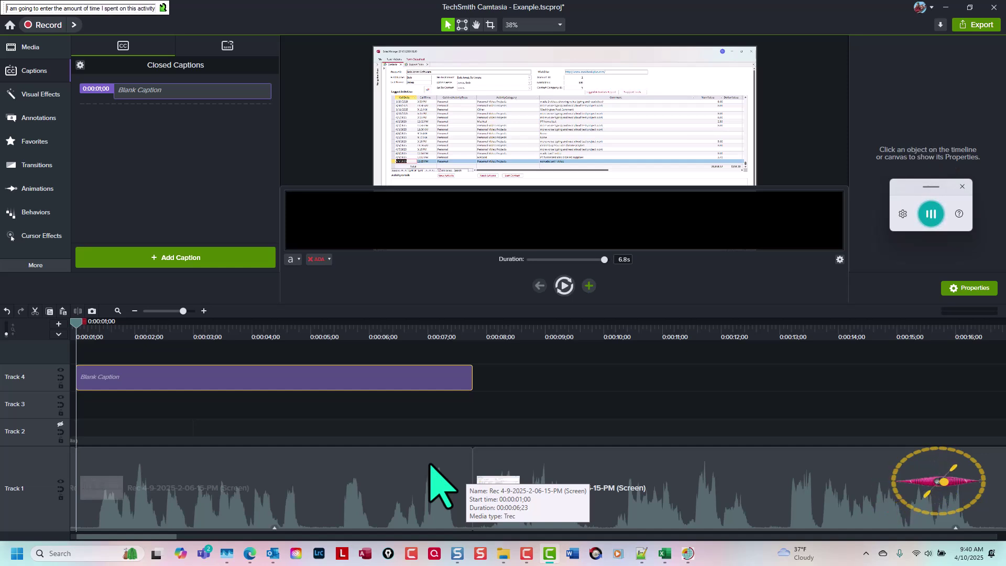
key(super+h)
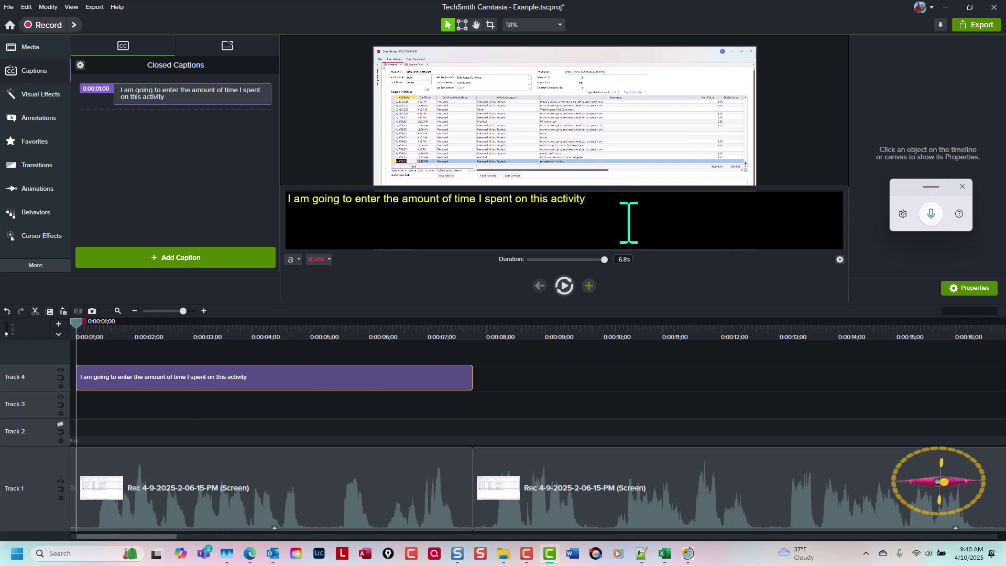
Step: Copy the full caption text and paste it into the blank Word document
click(620, 207)
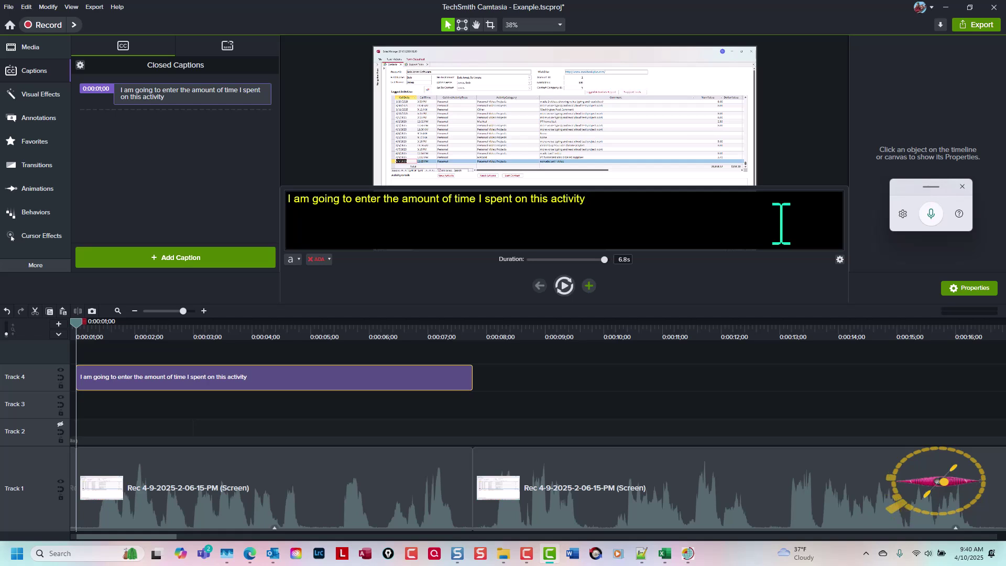
key(ctrl+a)
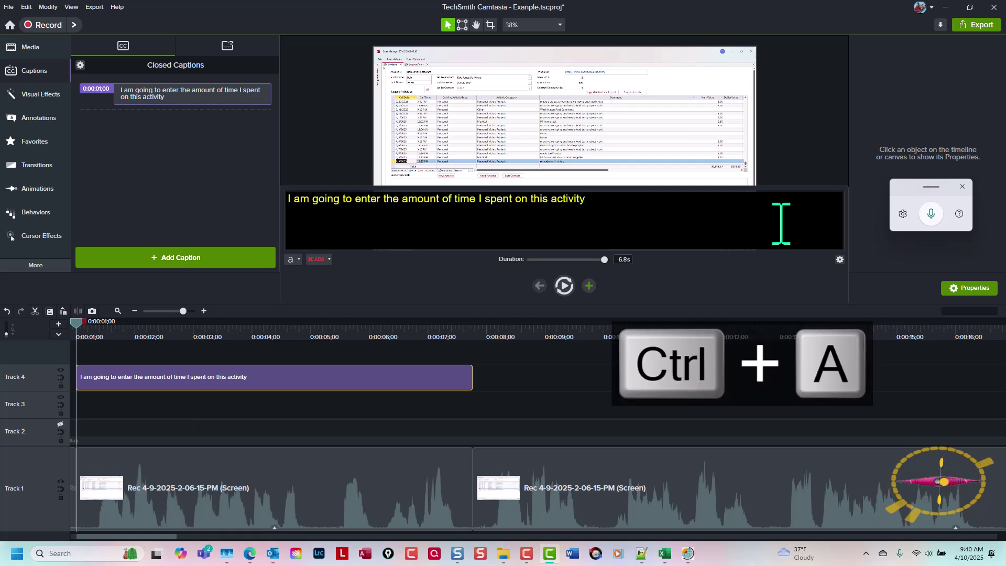
key(ctrl+c)
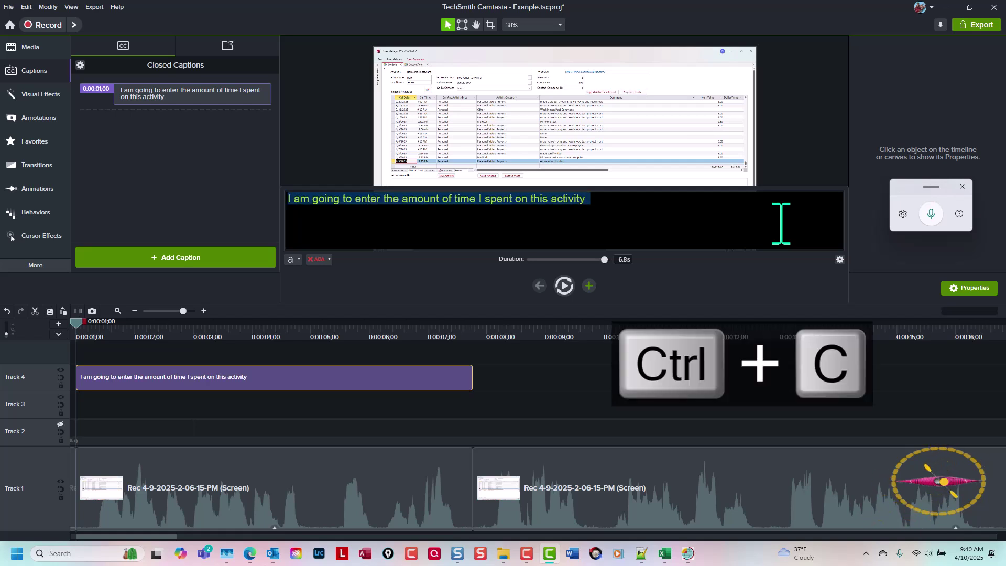
click(573, 554)
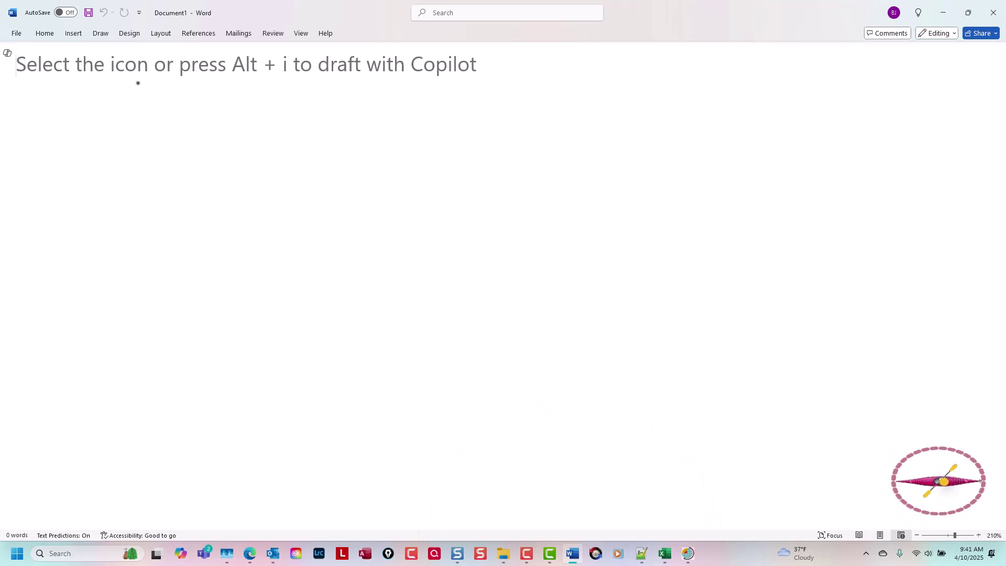
key(ctrl+v)
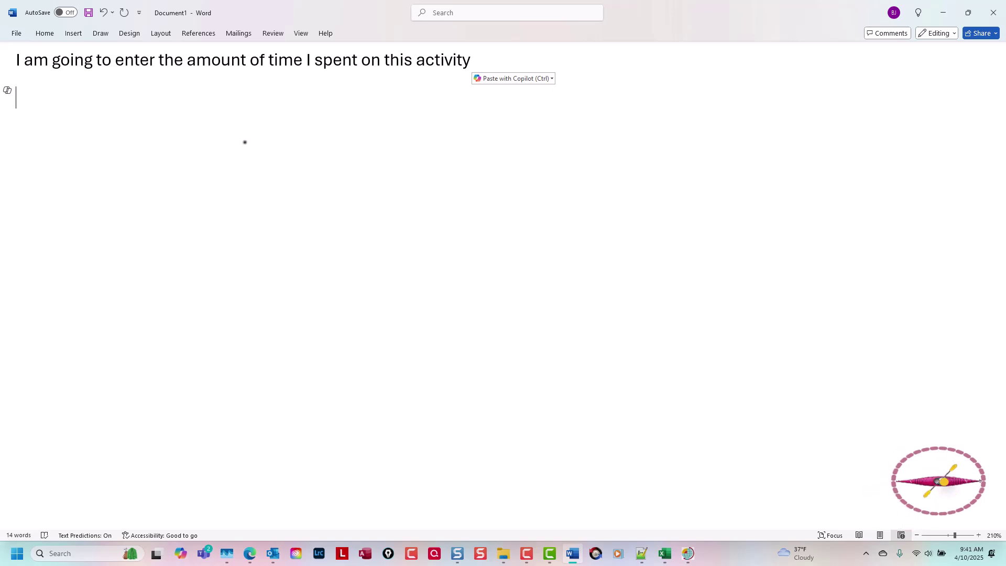
Step: Start Read Aloud and play the whole pasted sentence from its beginning
key(ctrl+alt+space)
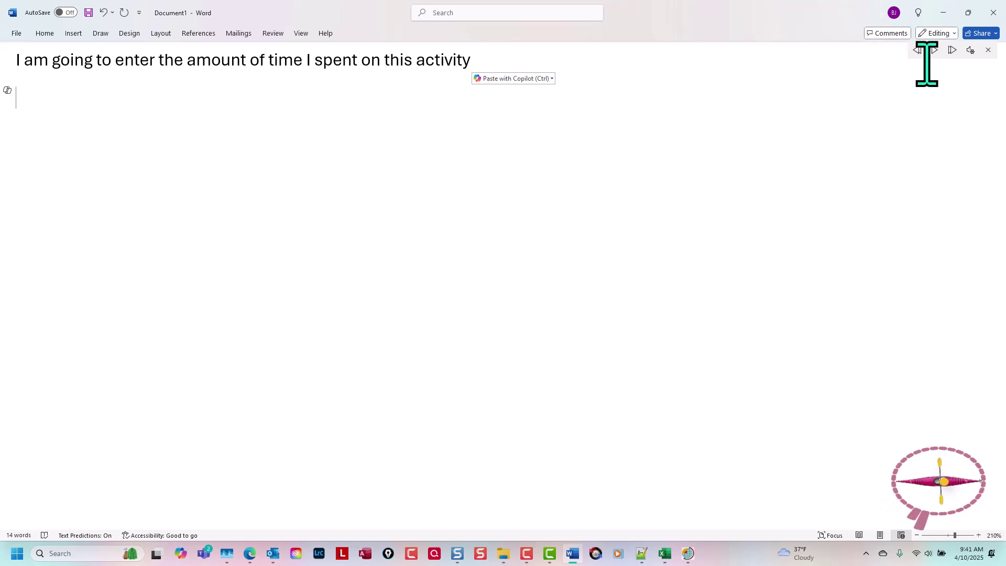
double_click(76, 61)
click(76, 61)
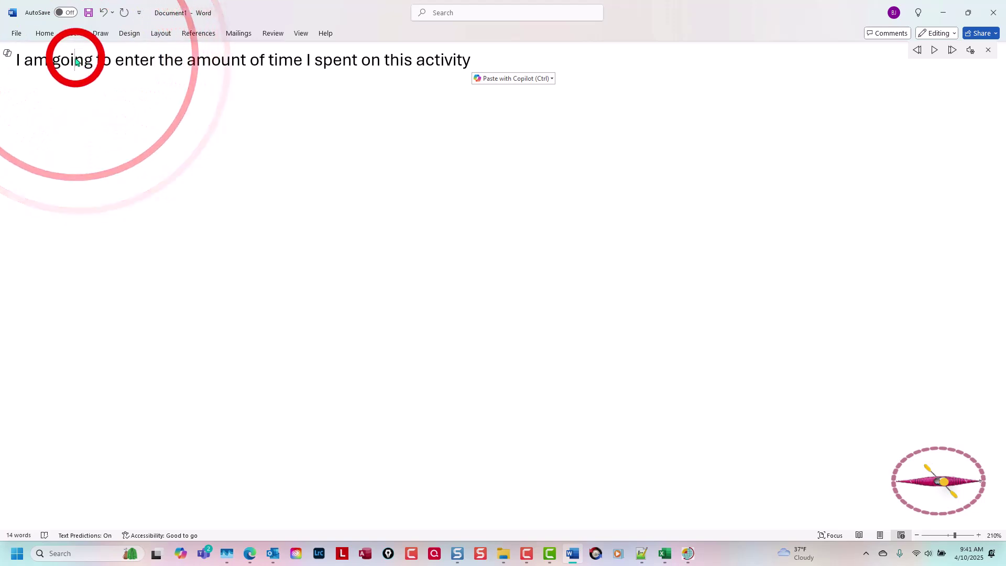
triple_click(76, 62)
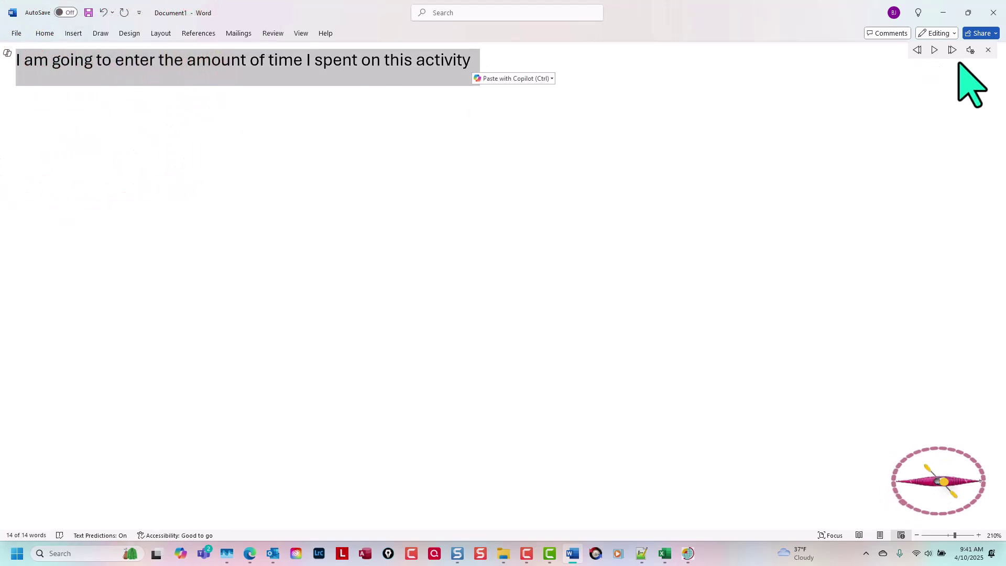
click(935, 50)
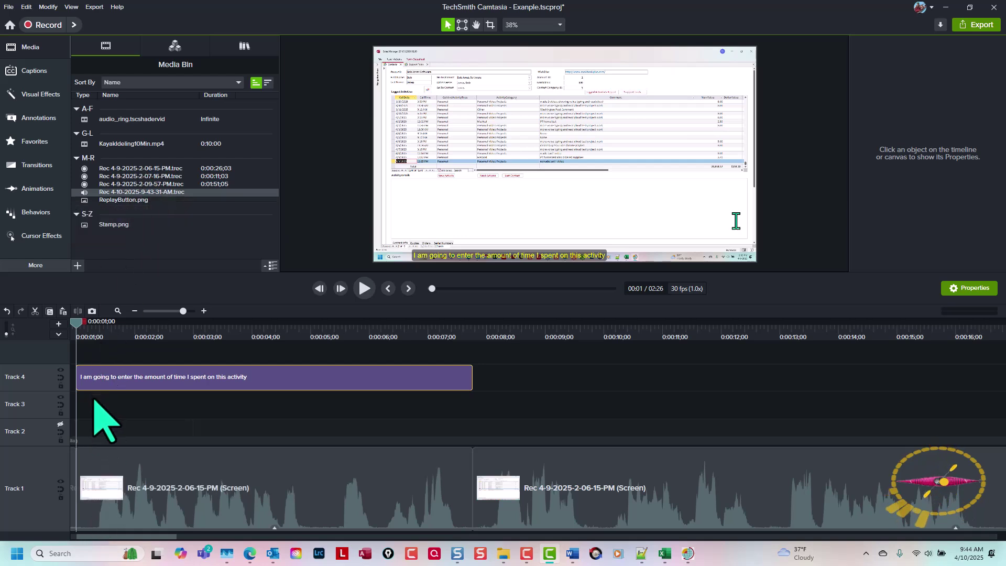
right_click(172, 194)
click(178, 201)
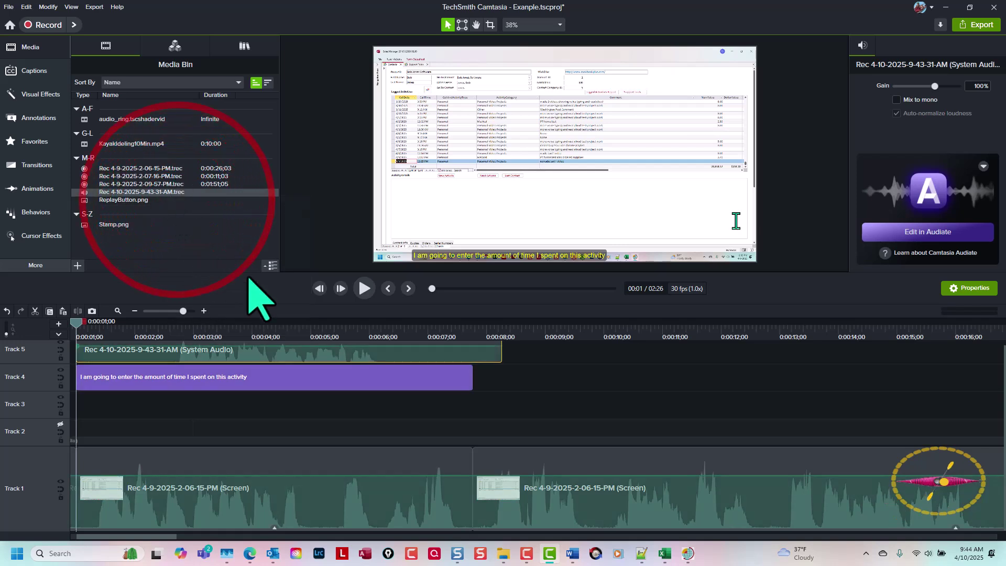
drag(292, 274, 292, 219)
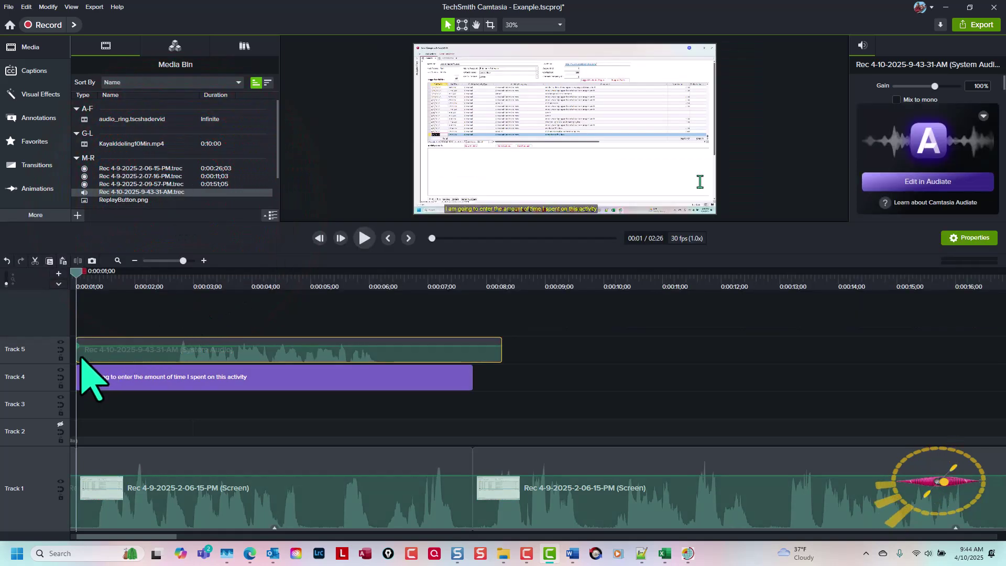
drag(79, 356, 156, 356)
drag(269, 348, 135, 366)
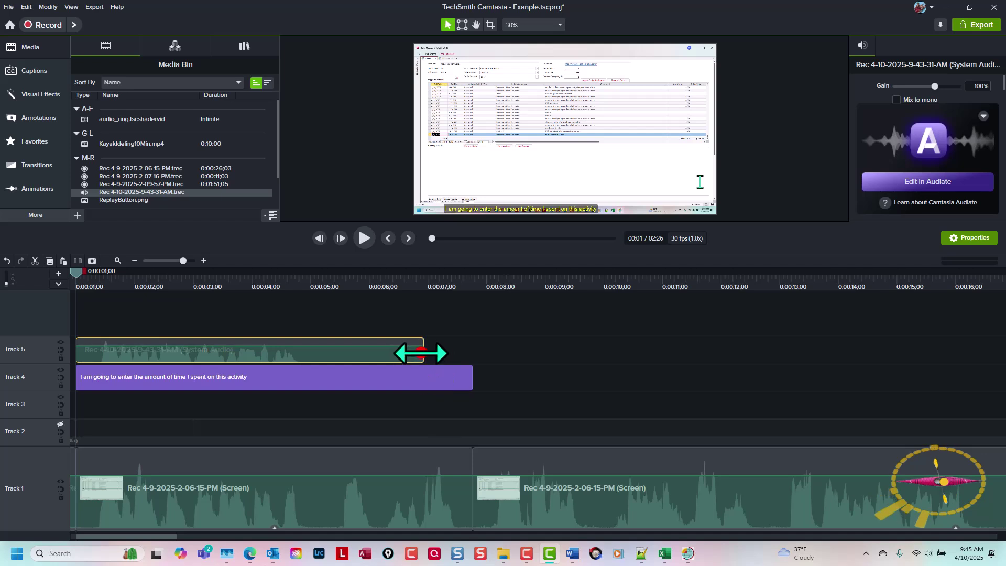
drag(422, 354, 320, 359)
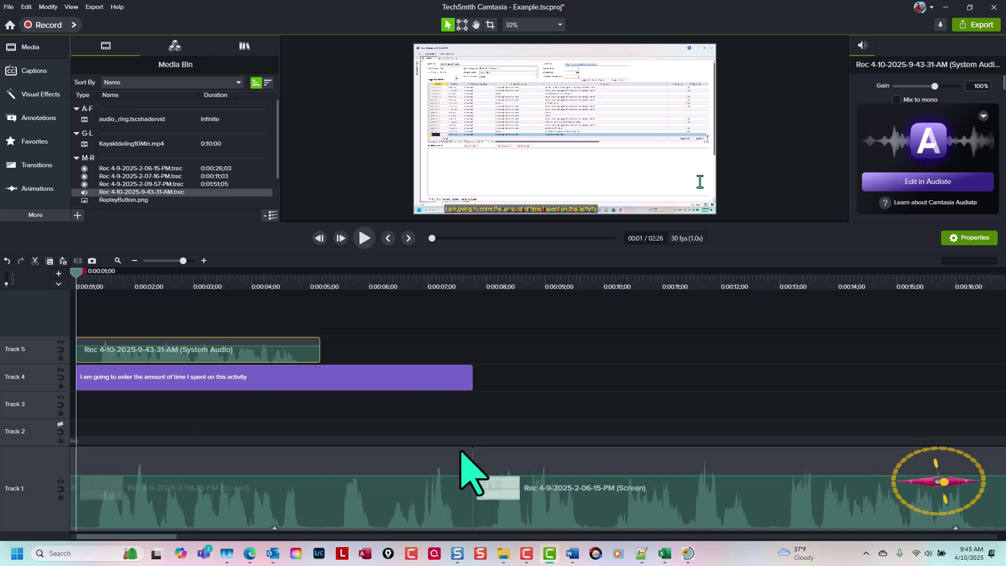
Step: Raise the first screen clip's speed to 1.62x so it ends together with the new Track 5 audio
click(274, 529)
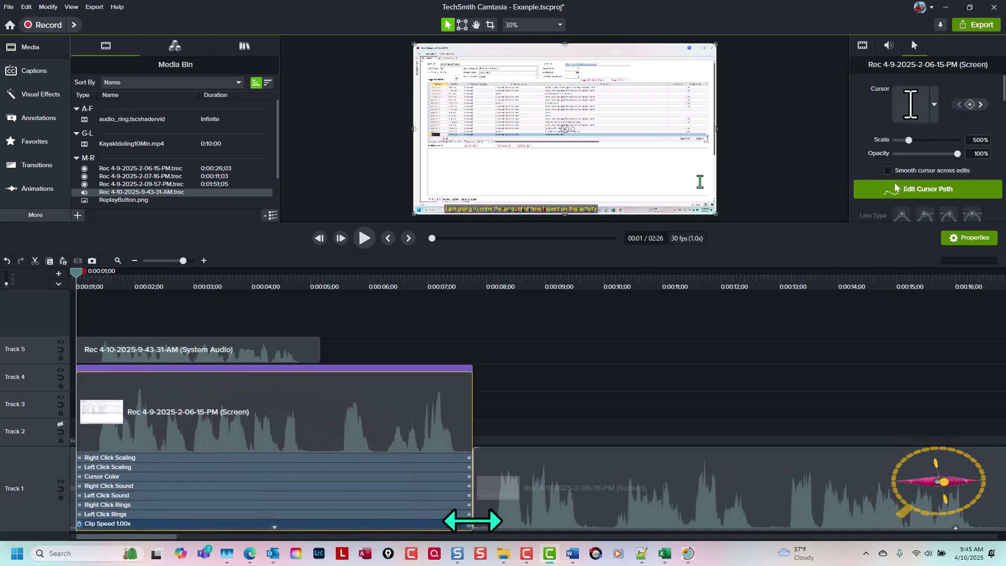
drag(470, 523, 319, 524)
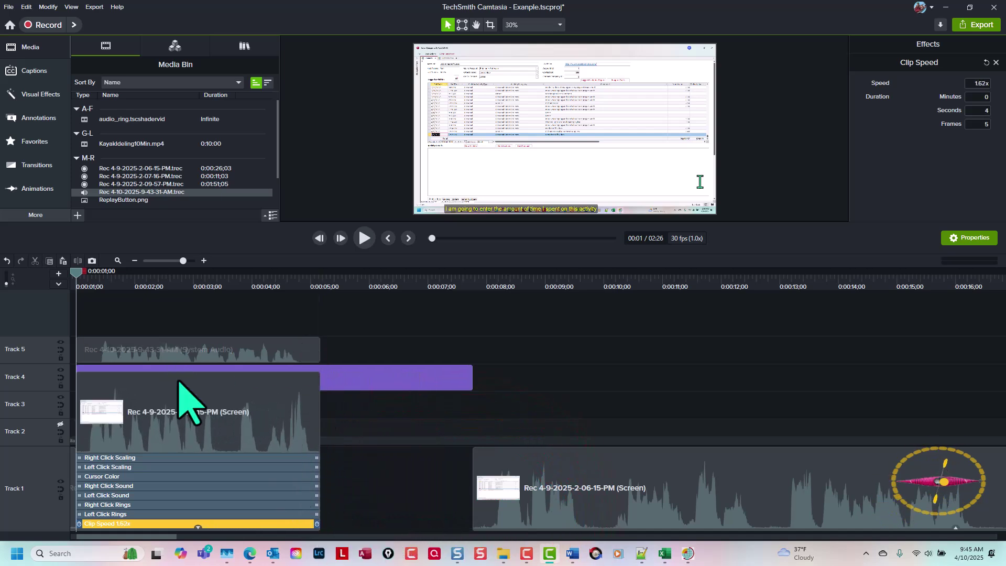
click(393, 518)
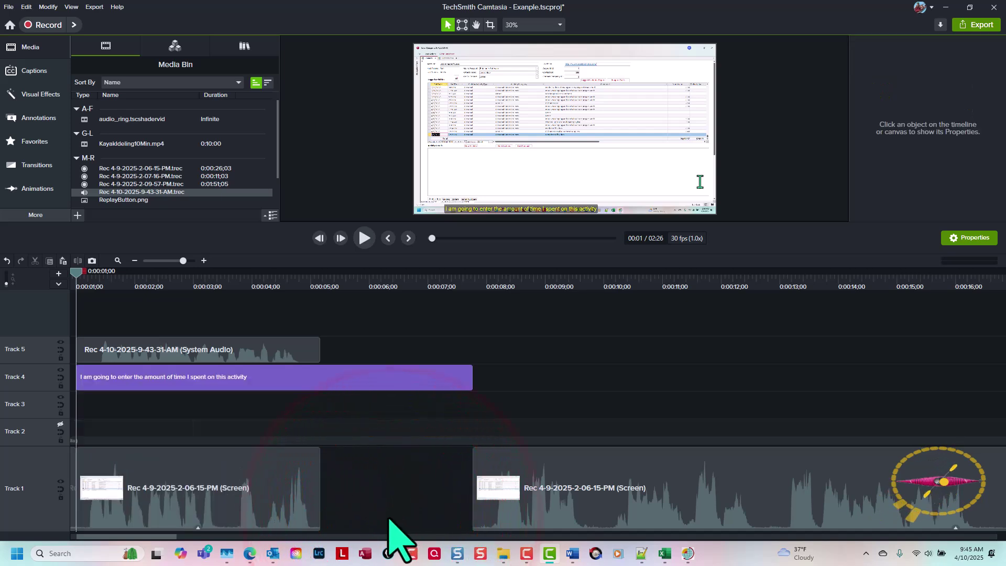
Step: Silence the original audio of the sped-up screen clip and play the segment with the new narration
click(265, 480)
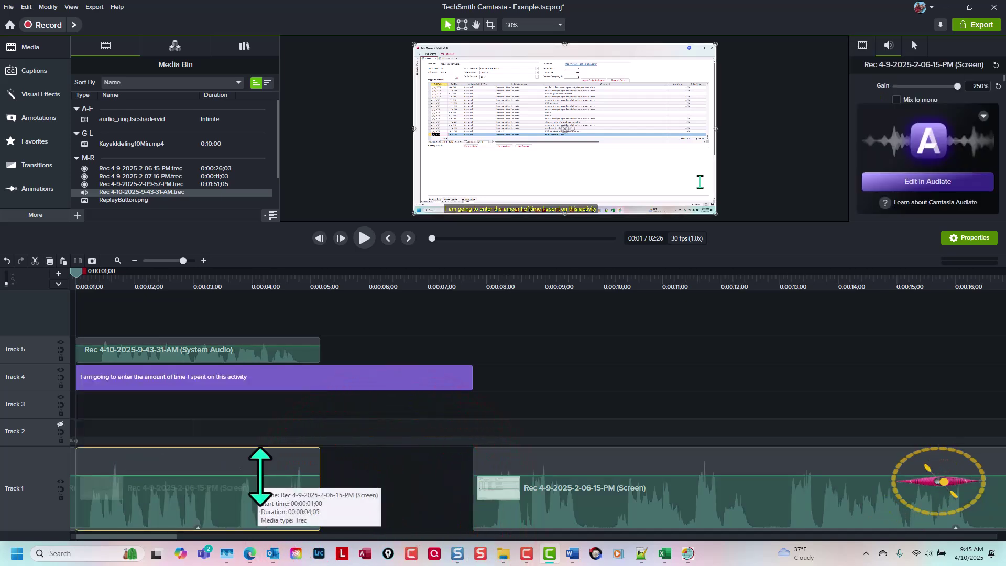
drag(260, 476, 258, 539)
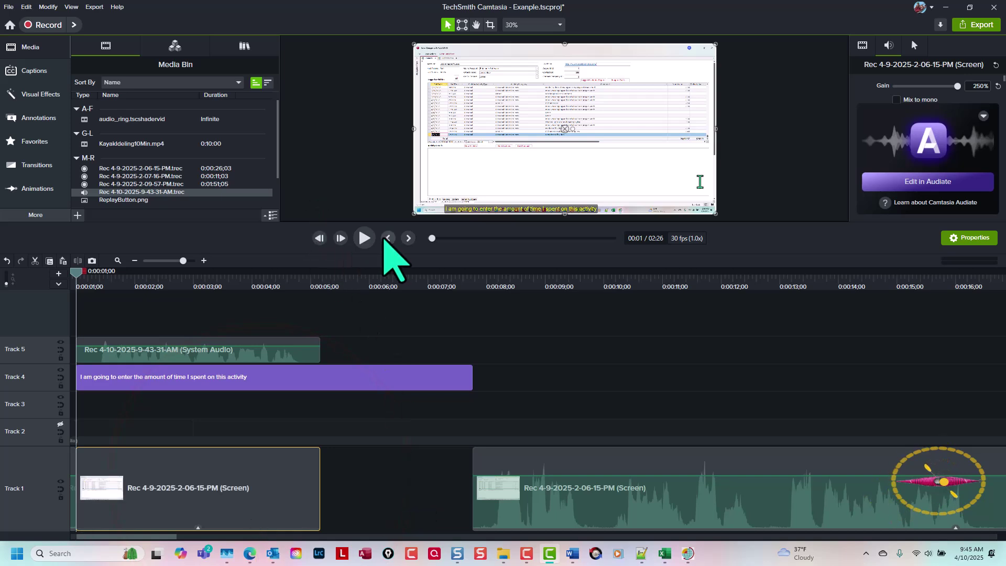
click(364, 239)
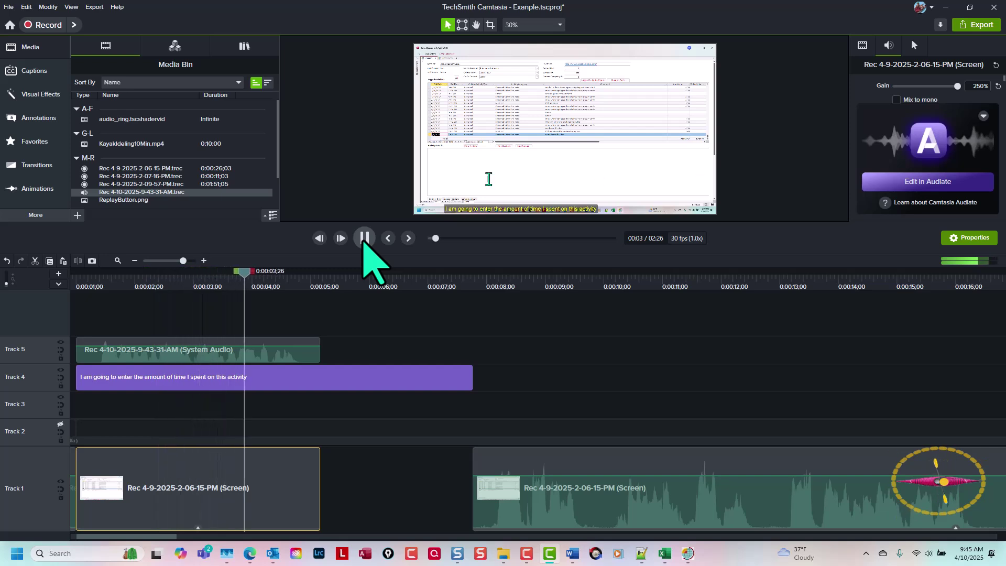
click(364, 239)
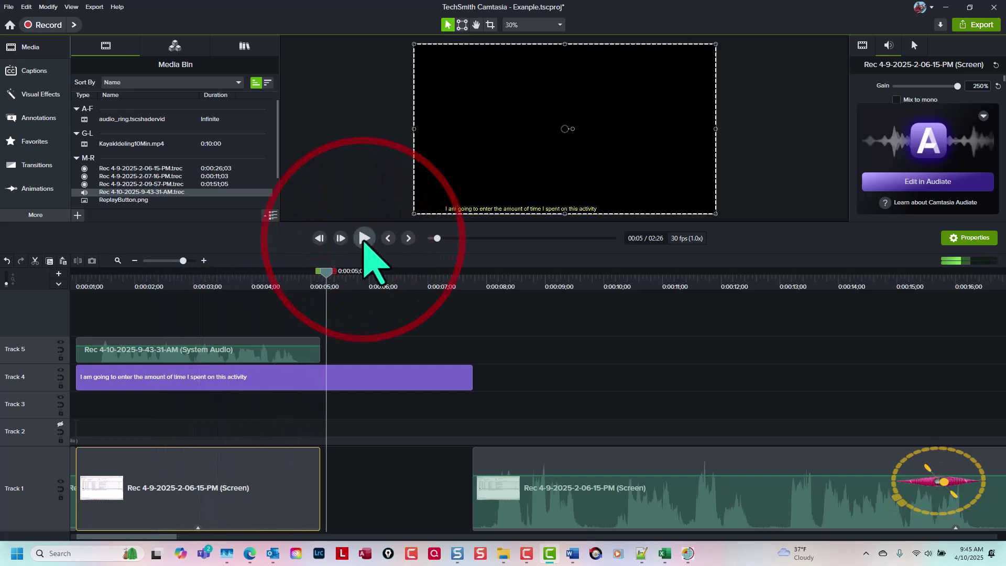
Step: Cut the empty range from 0:00:05;05 to 0:00:07;23 across all tracks to close the gap between the two screen clips
click(408, 238)
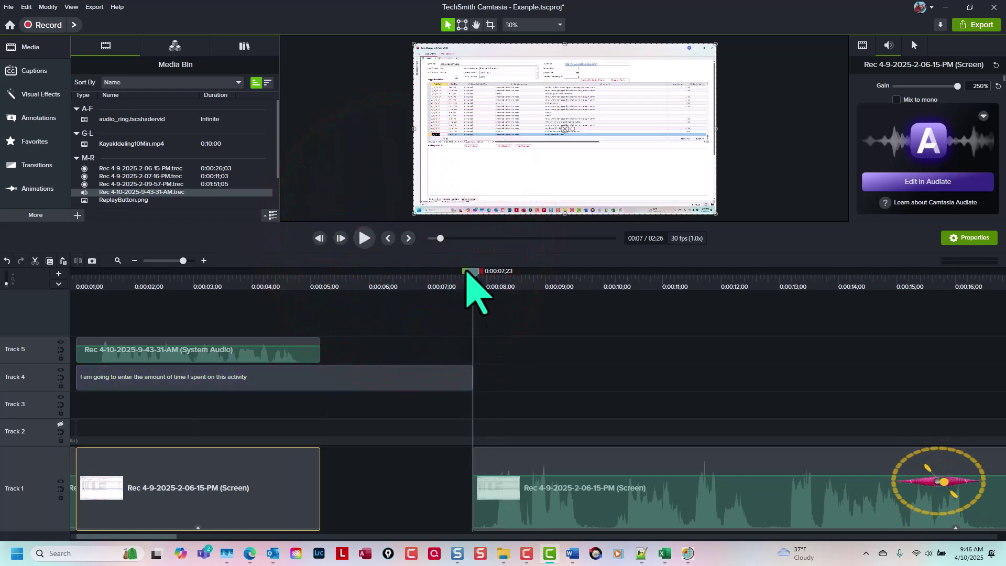
drag(466, 271, 309, 309)
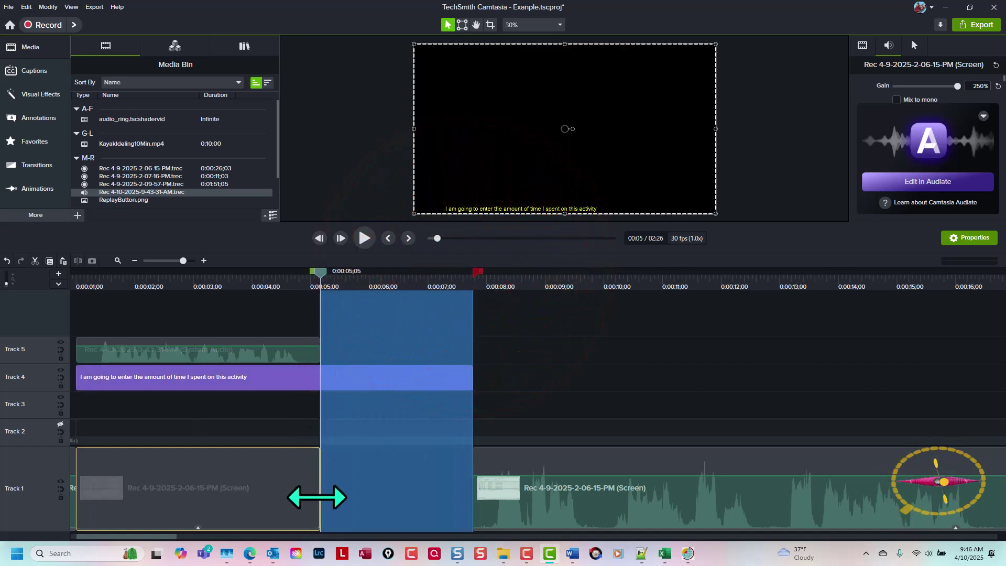
key(ctrl+x)
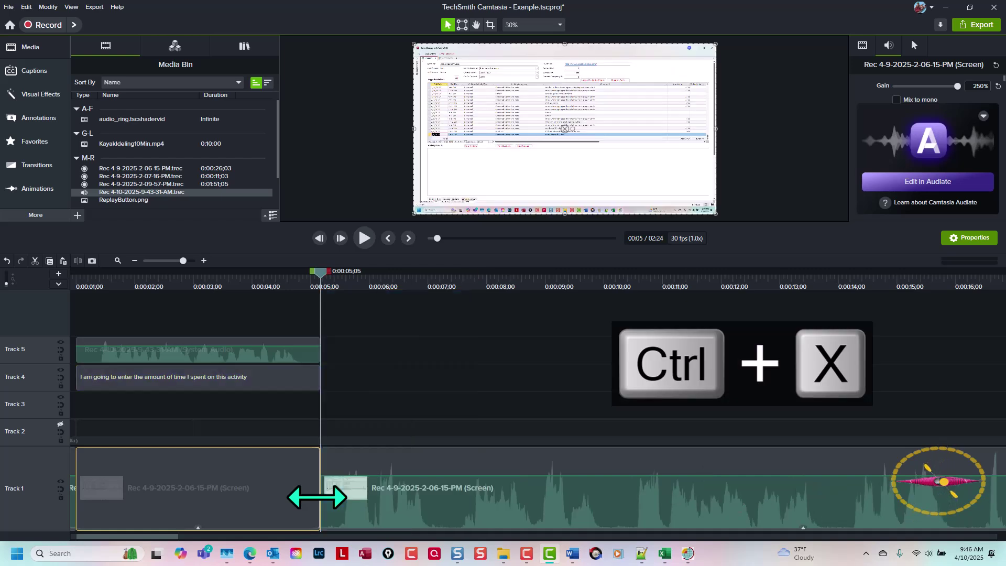
click(341, 464)
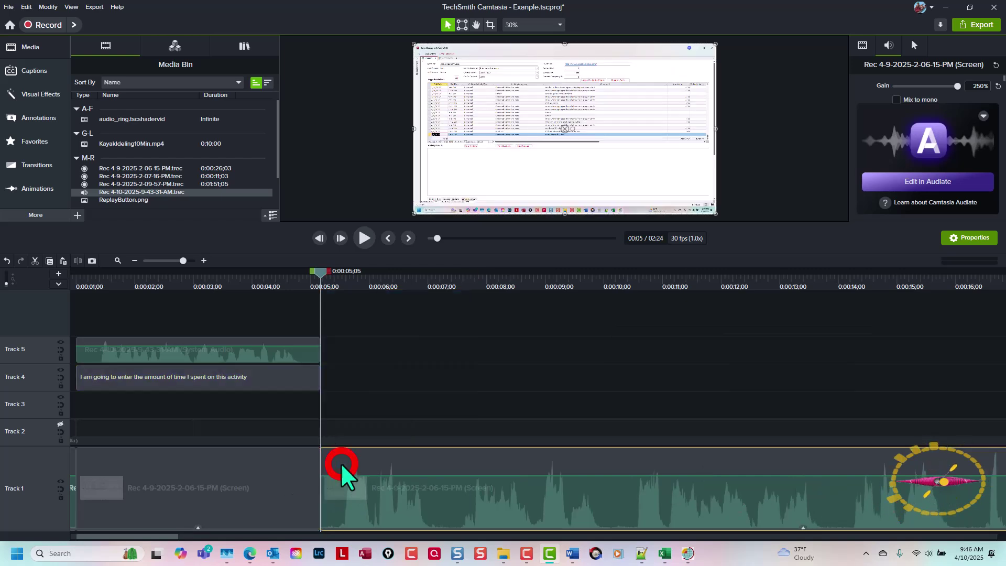